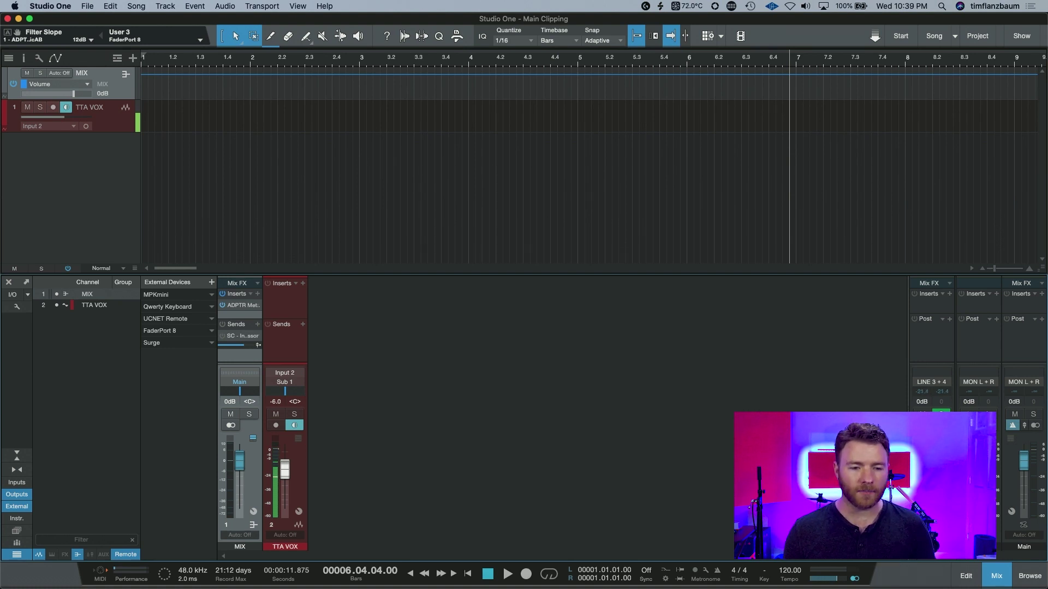
Open the MetricAB insert on the MIX bus and toggle its A|B switch several times.
{"action": "left_click", "coordinate": [240, 305]}
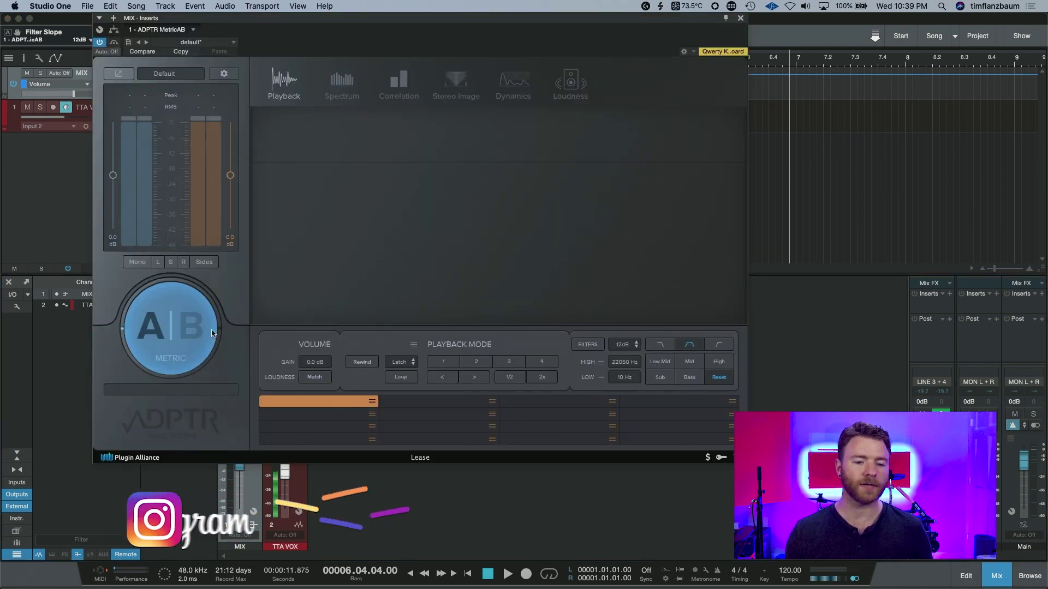
{"action": "left_click", "coordinate": [177, 337]}
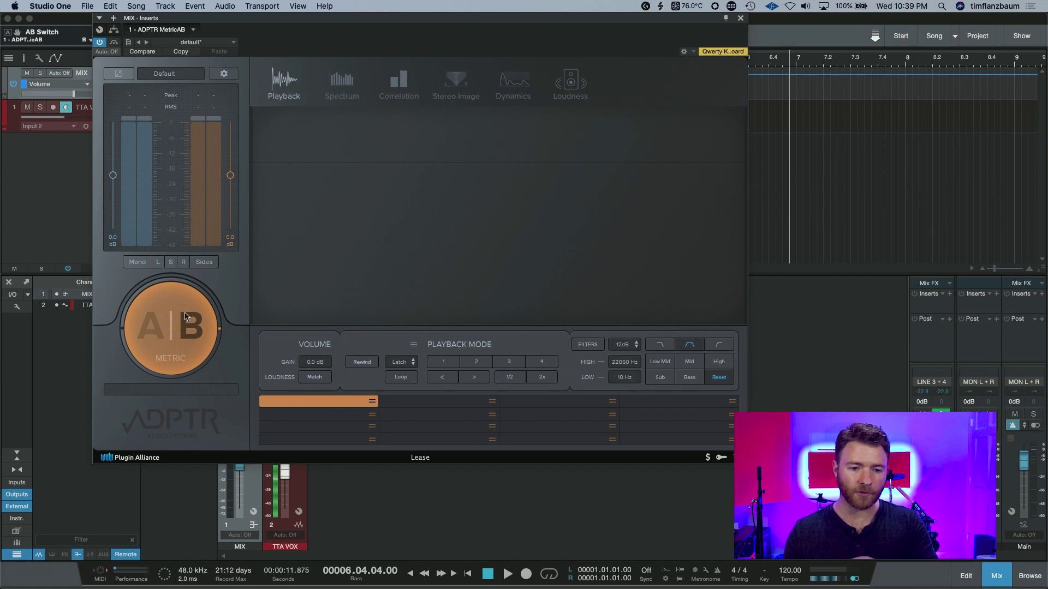
{"action": "left_click", "coordinate": [165, 317]}
{"action": "left_click", "coordinate": [165, 315]}
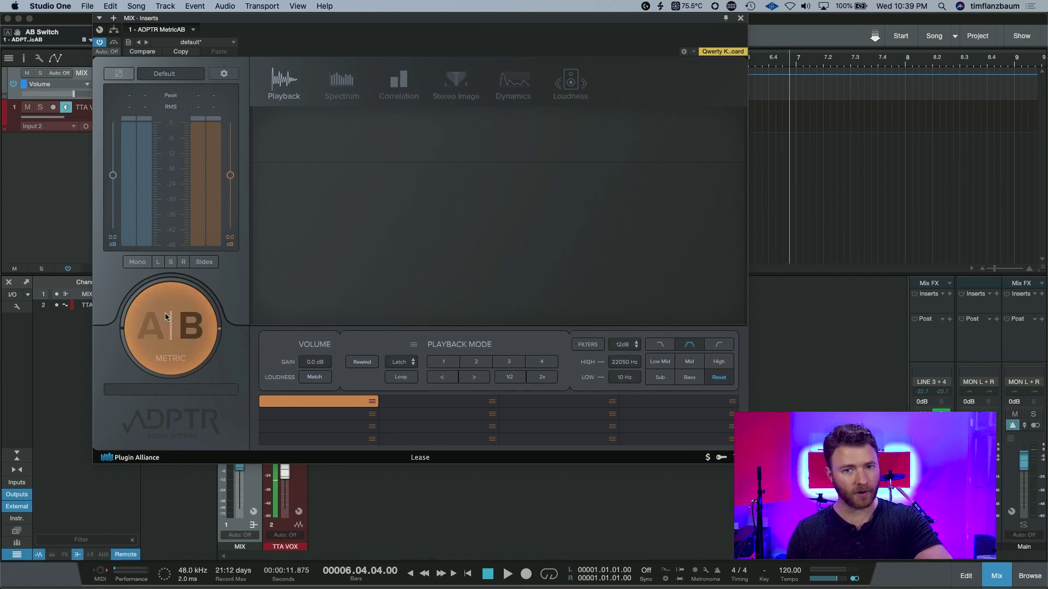
{"action": "left_click", "coordinate": [165, 315]}
{"action": "left_click", "coordinate": [165, 315]}
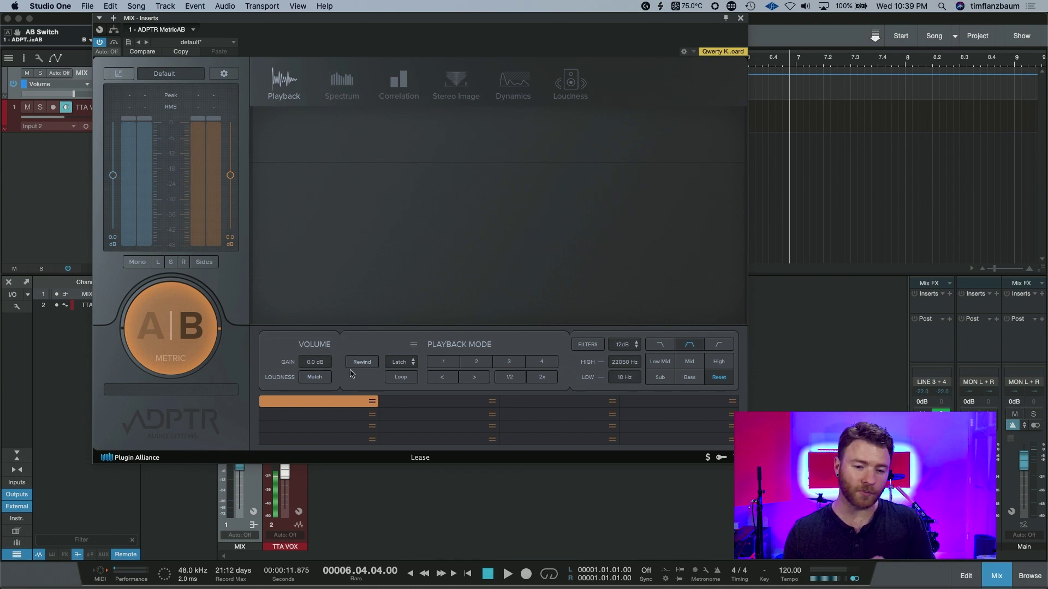
Try other MetricAB slot rows, return to the first slot, and set the switch back to A.
{"action": "left_click", "coordinate": [345, 426]}
{"action": "left_click", "coordinate": [339, 438]}
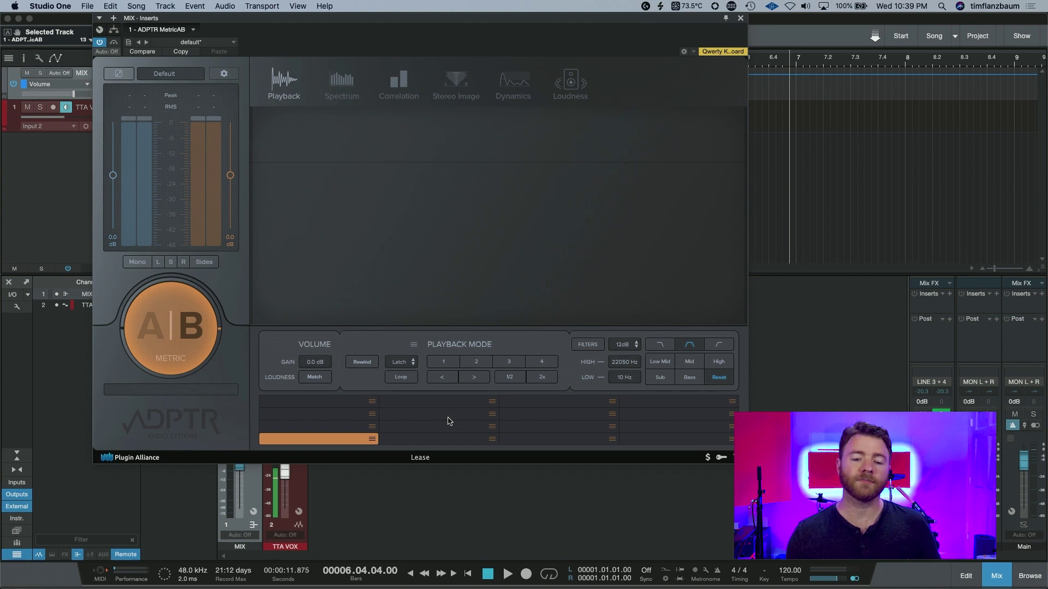
{"action": "left_click", "coordinate": [309, 403]}
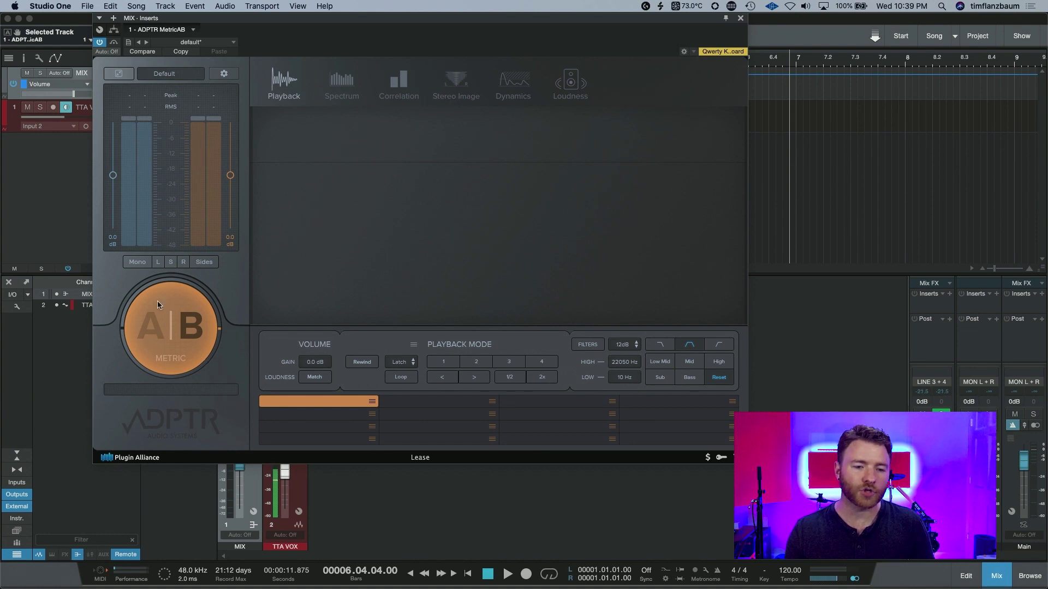
{"action": "left_click", "coordinate": [154, 355]}
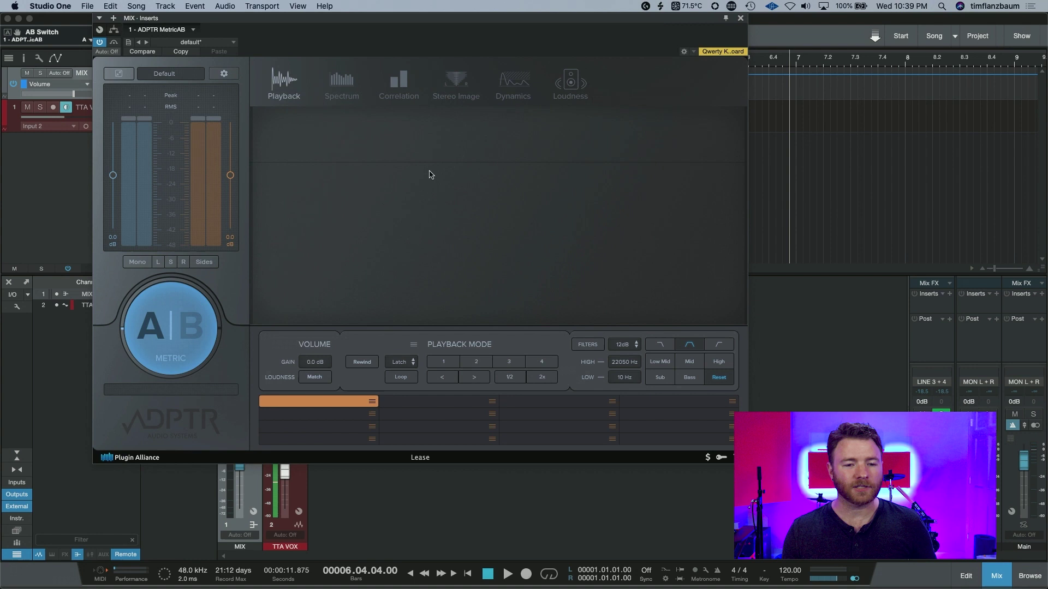
Map MetricAB's AB Switch parameter to macro Button 1 in the MIX Channel Editor.
{"action": "left_click", "coordinate": [740, 18]}
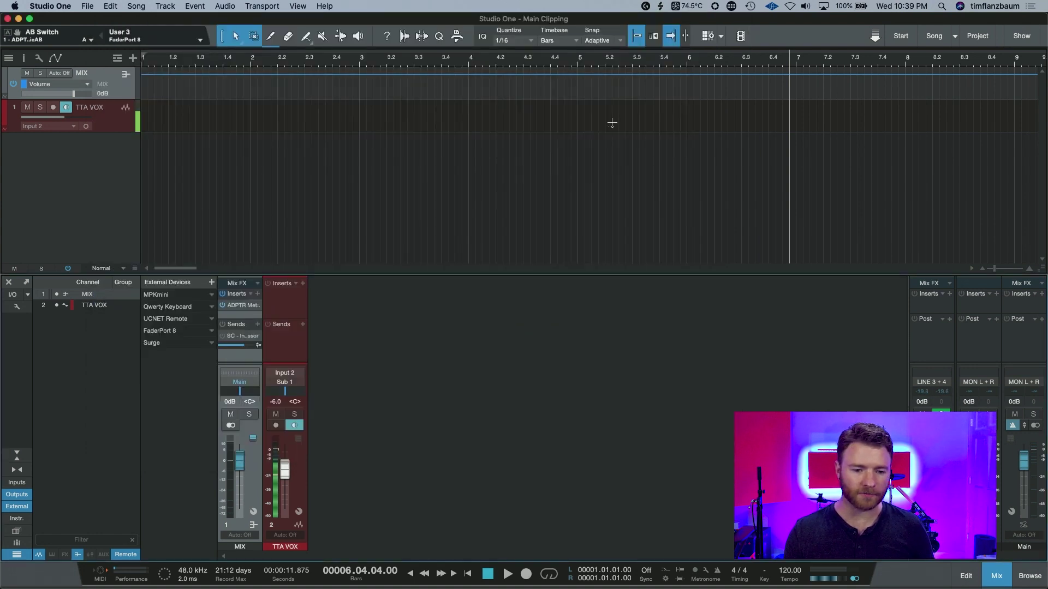
{"action": "left_click", "coordinate": [253, 512]}
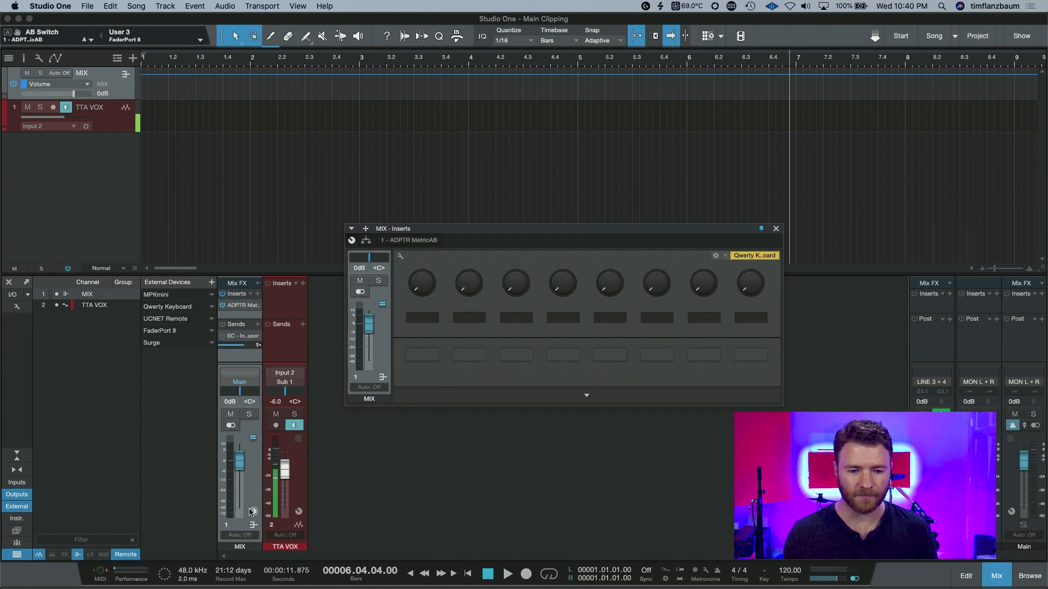
{"action": "left_click", "coordinate": [401, 257]}
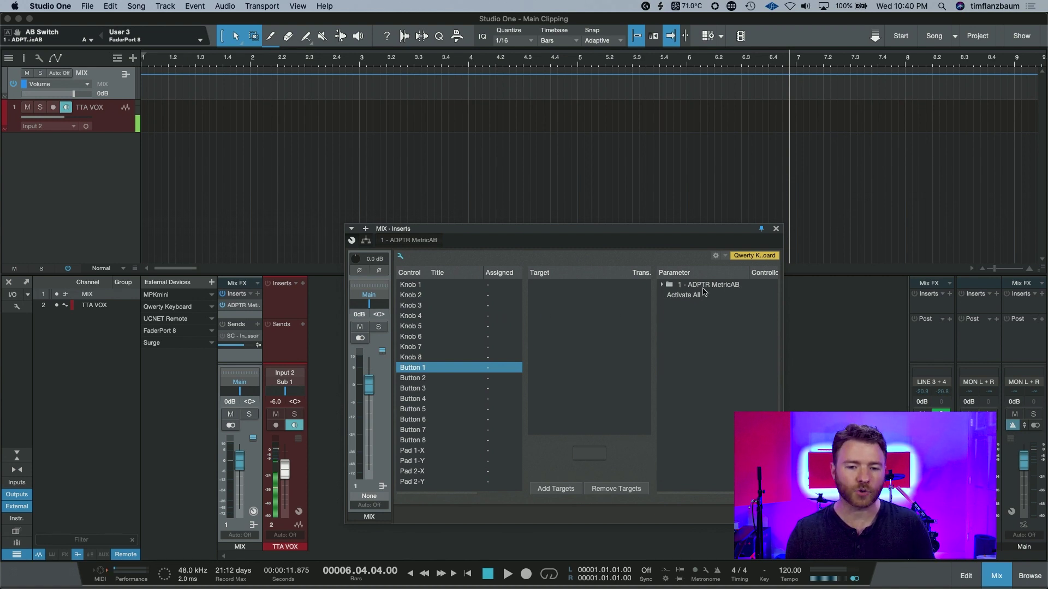
{"action": "left_click", "coordinate": [662, 286]}
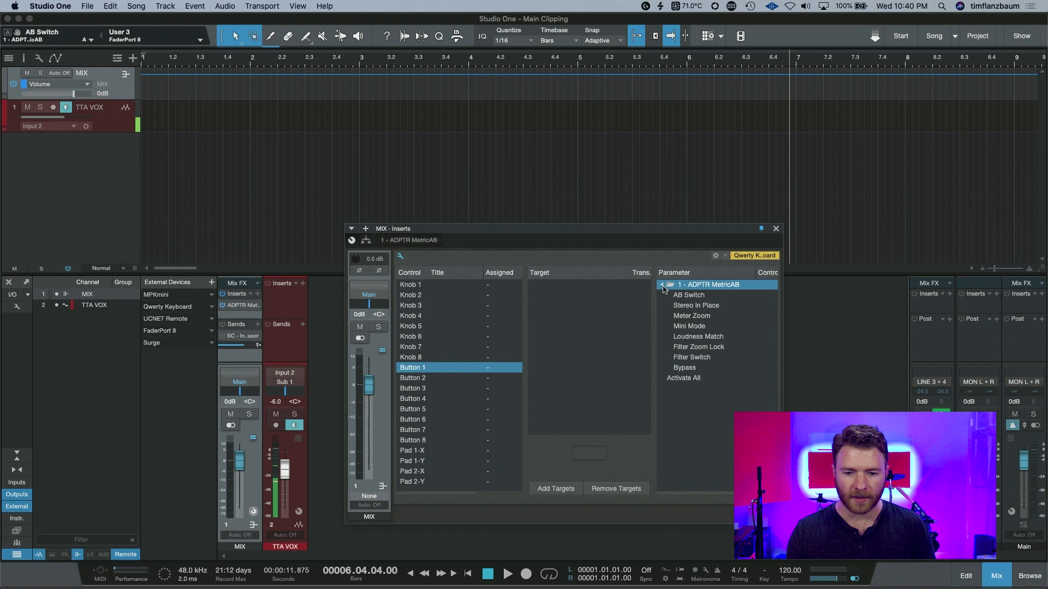
{"action": "left_click", "coordinate": [688, 297]}
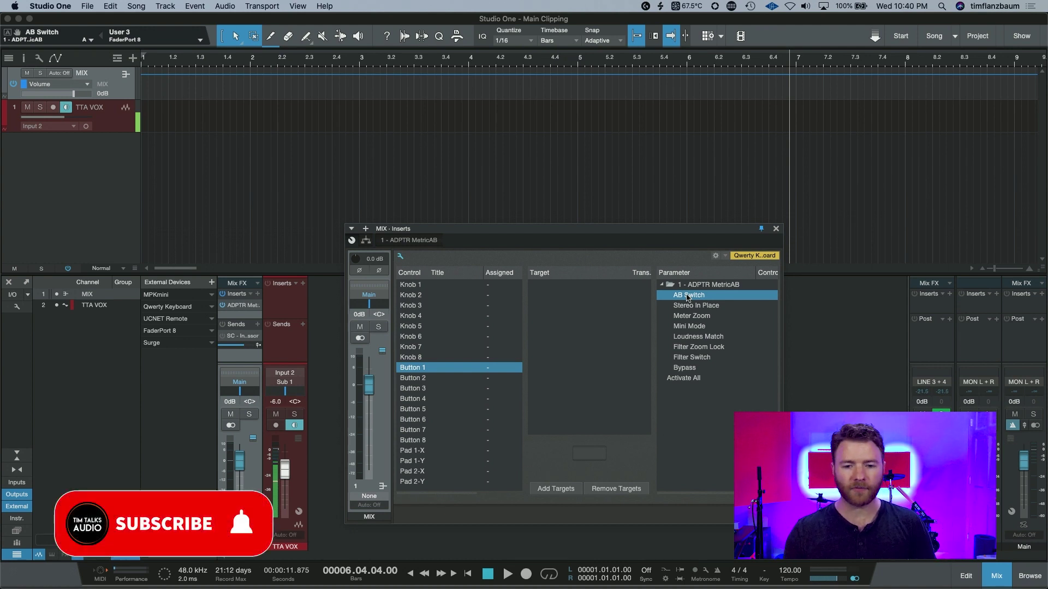
{"action": "left_click", "coordinate": [555, 489]}
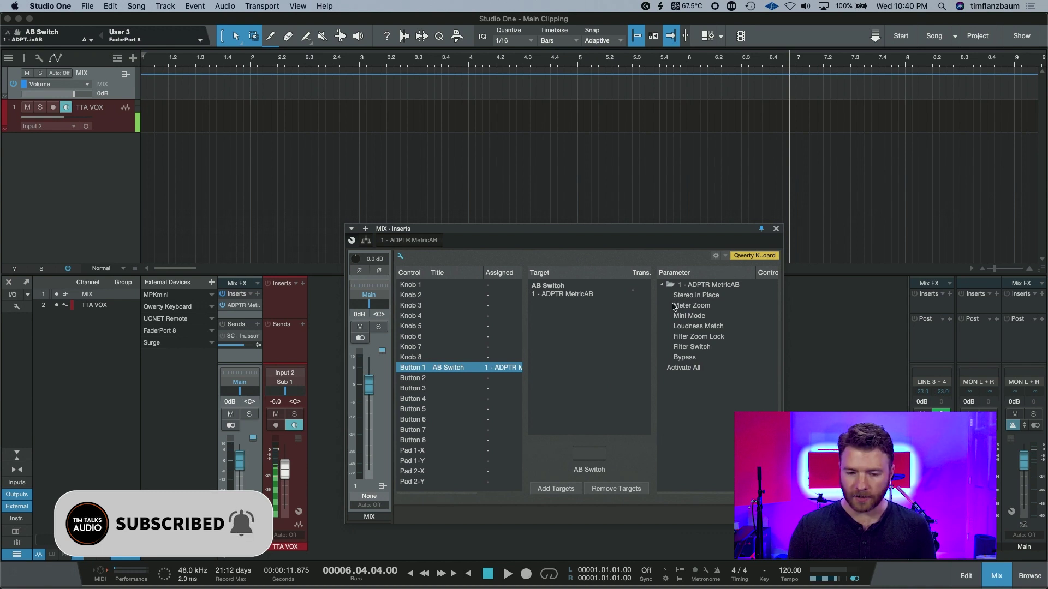
{"action": "left_click", "coordinate": [401, 257]}
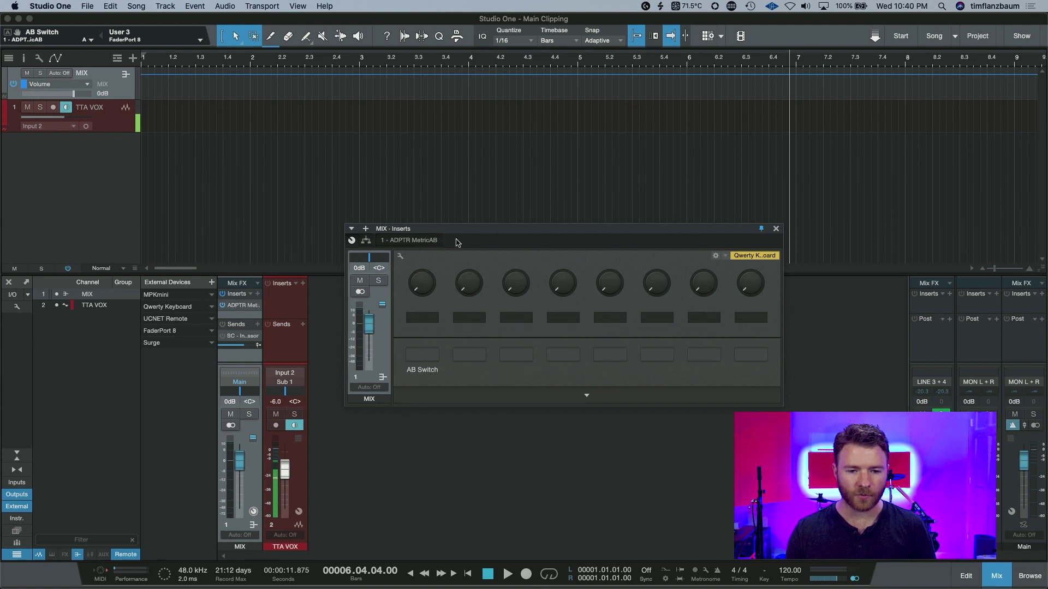
Move the Channel Editor aside and reopen MetricAB next to the macro controls.
{"action": "left_click_drag", "start_coordinate": [455, 228], "coordinate": [673, 161]}
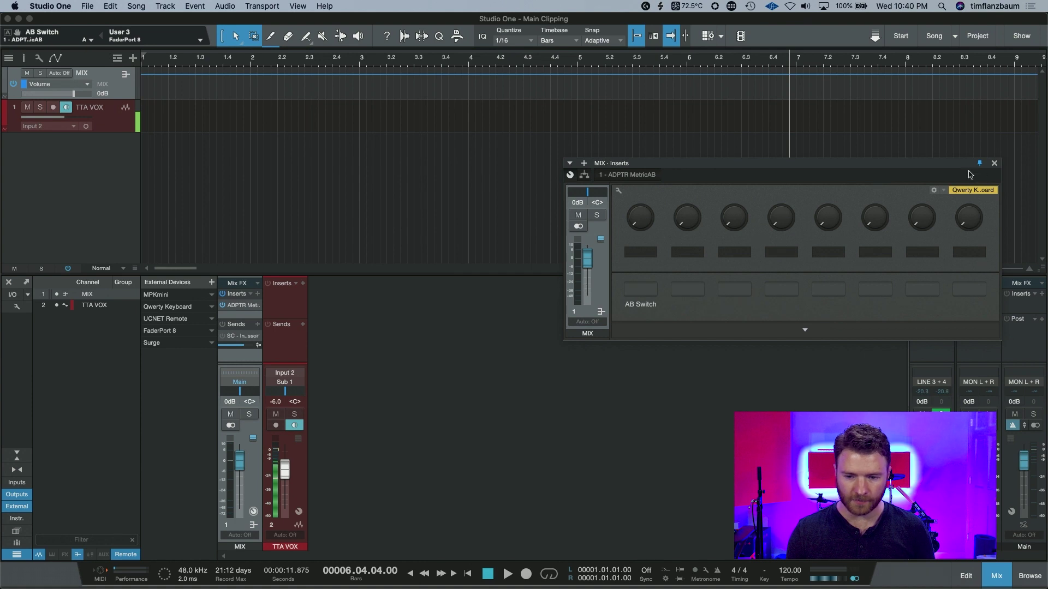
{"action": "left_click", "coordinate": [232, 309]}
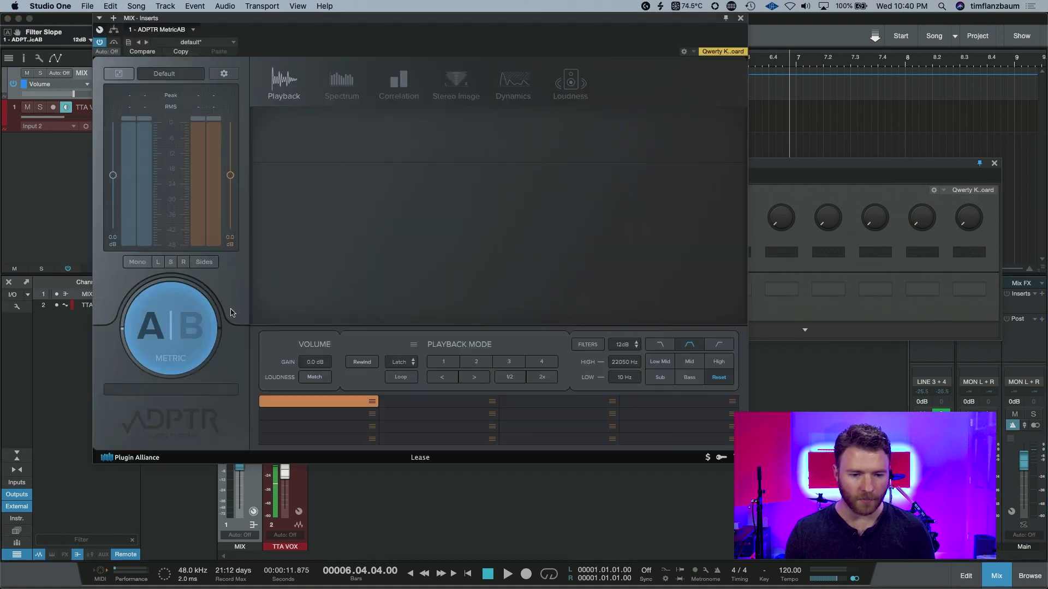
{"action": "left_click", "coordinate": [836, 186]}
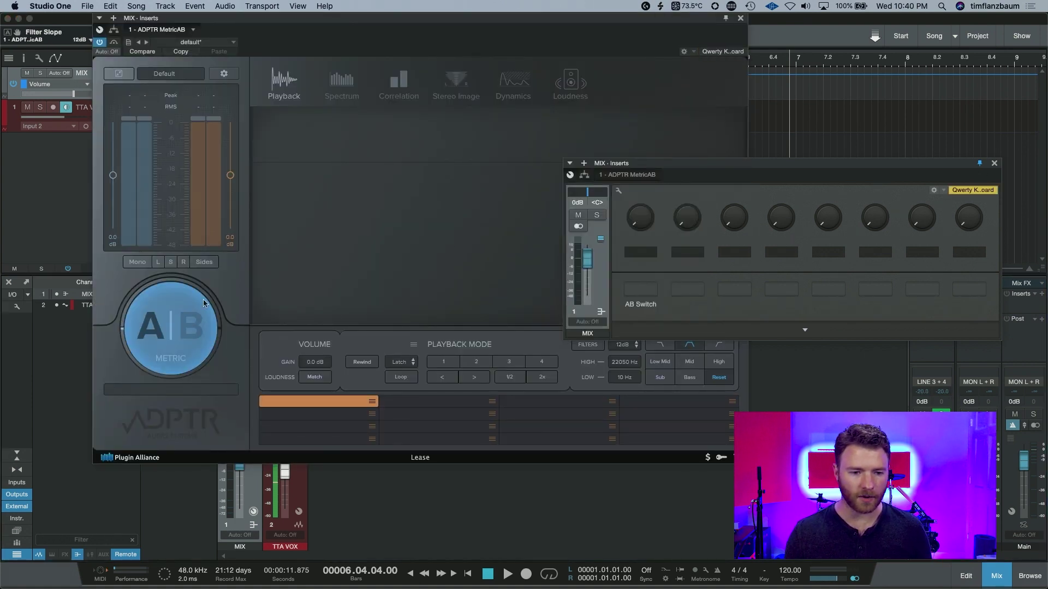
Toggle MetricAB between A and B with the AB Switch macro button, finishing on A.
{"action": "left_click", "coordinate": [641, 294]}
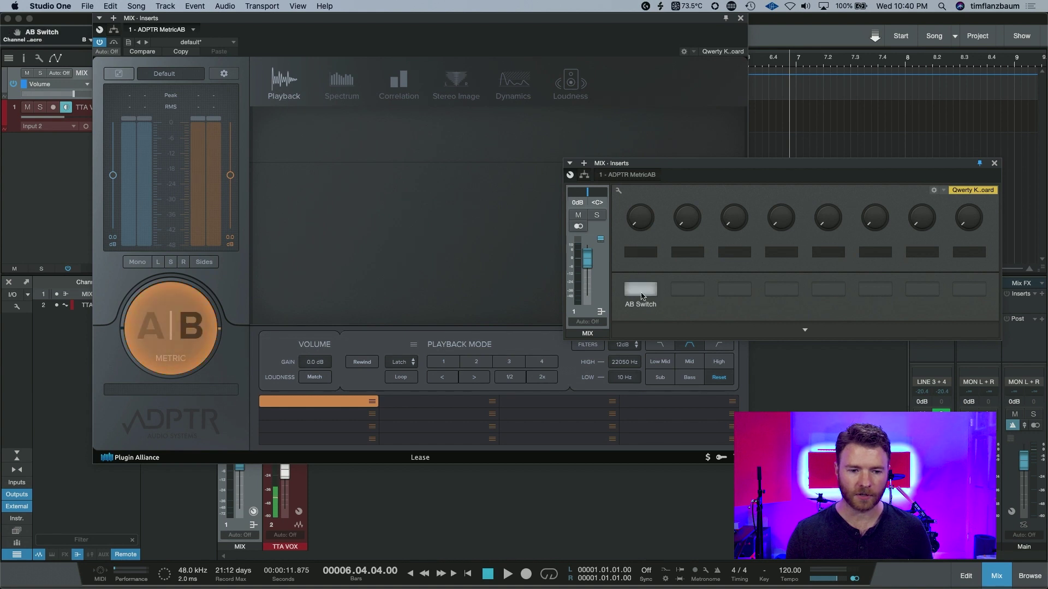
{"action": "left_click", "coordinate": [641, 294]}
{"action": "left_click", "coordinate": [642, 294]}
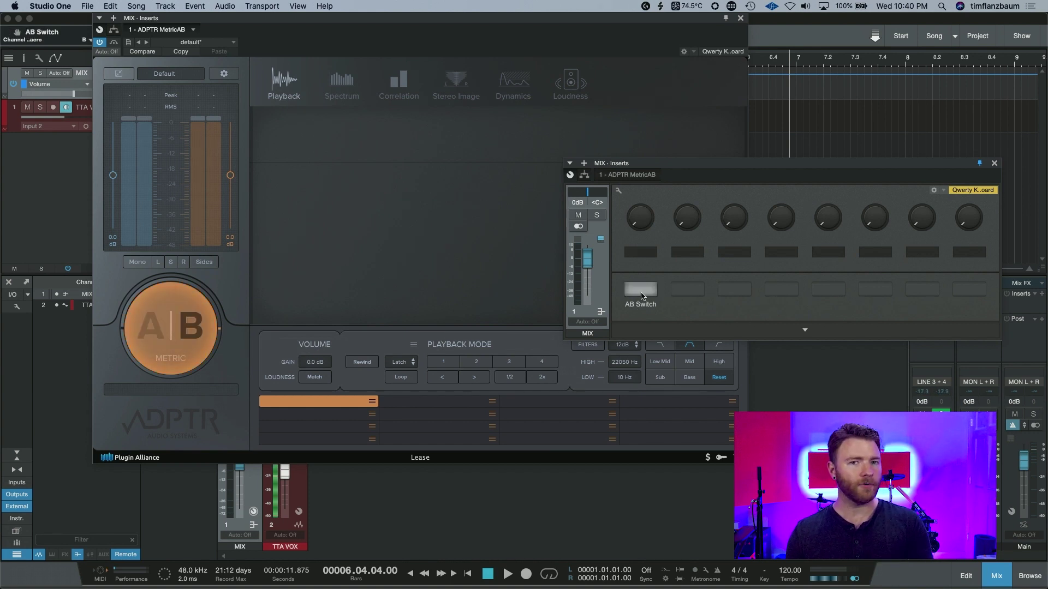
{"action": "left_click", "coordinate": [641, 294]}
{"action": "left_click", "coordinate": [641, 293]}
{"action": "left_click", "coordinate": [642, 294]}
{"action": "left_click", "coordinate": [641, 293]}
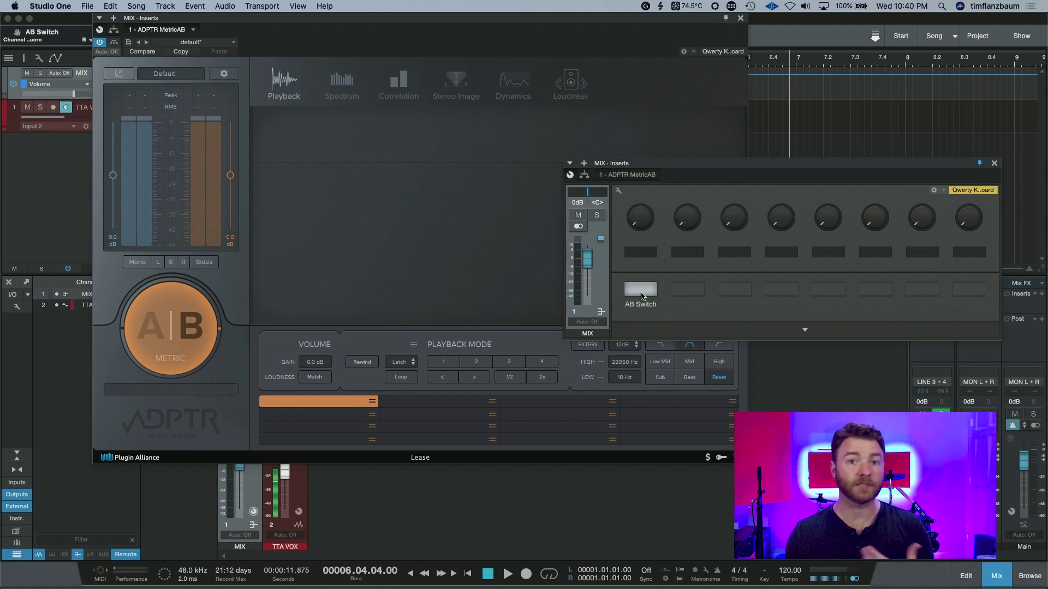
{"action": "left_click", "coordinate": [641, 293]}
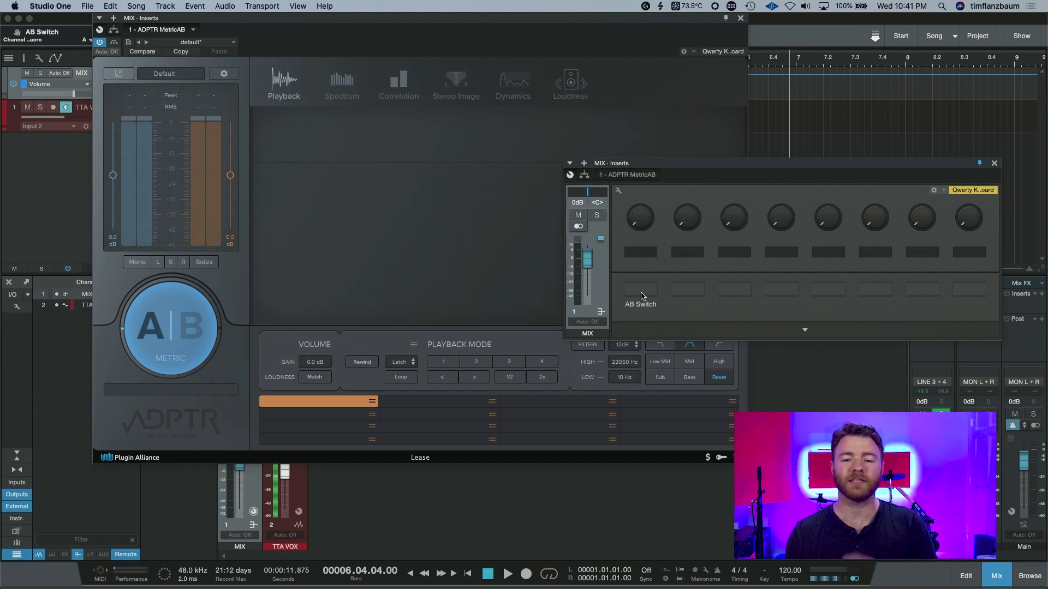
Assign the AB Switch macro button to User 3 on the FaderPort 8.
{"action": "right_click", "coordinate": [641, 296]}
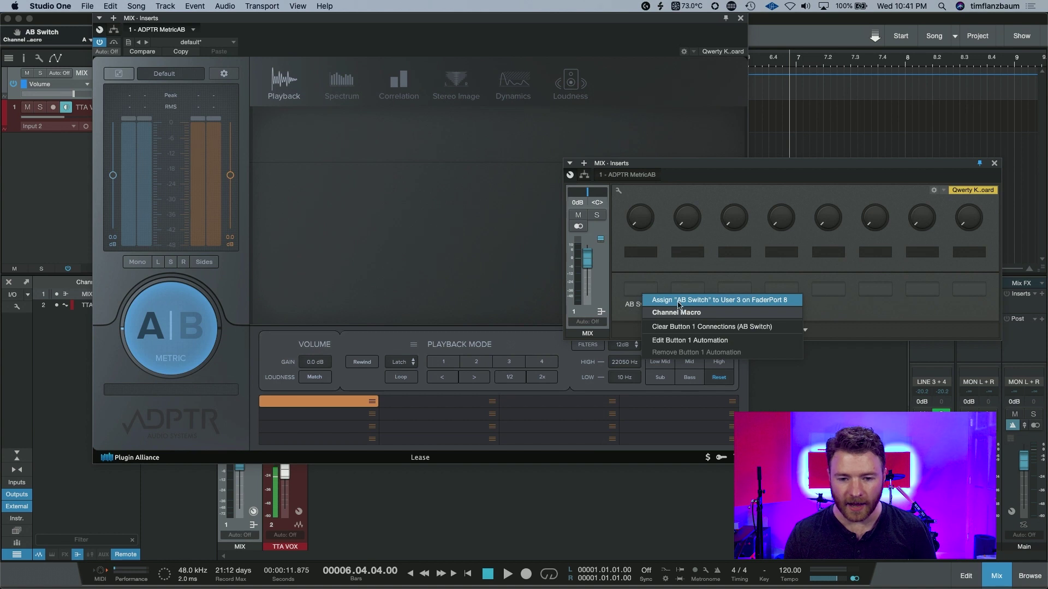
{"action": "left_click", "coordinate": [748, 304]}
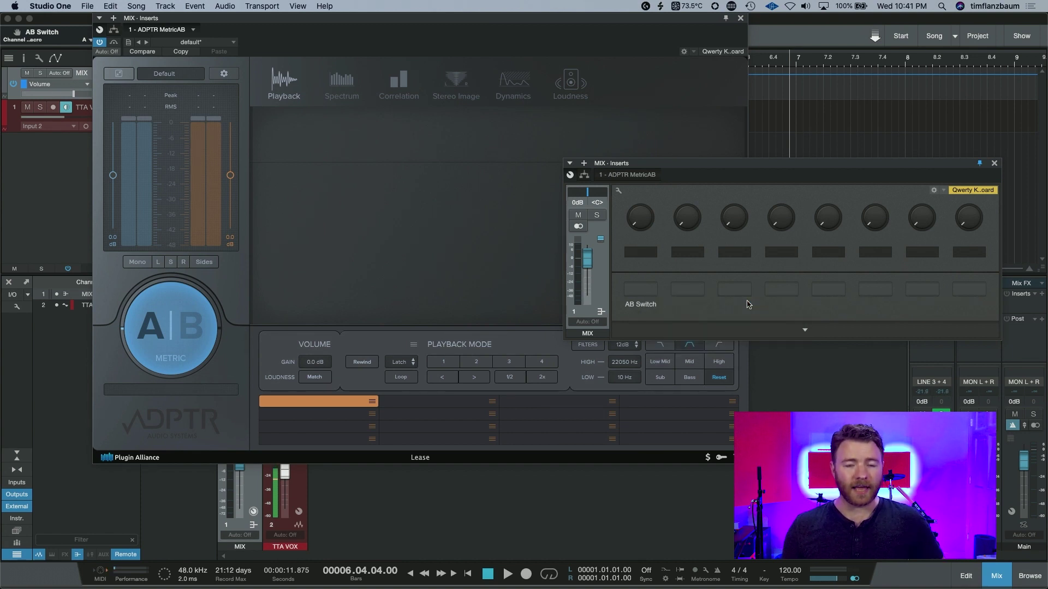